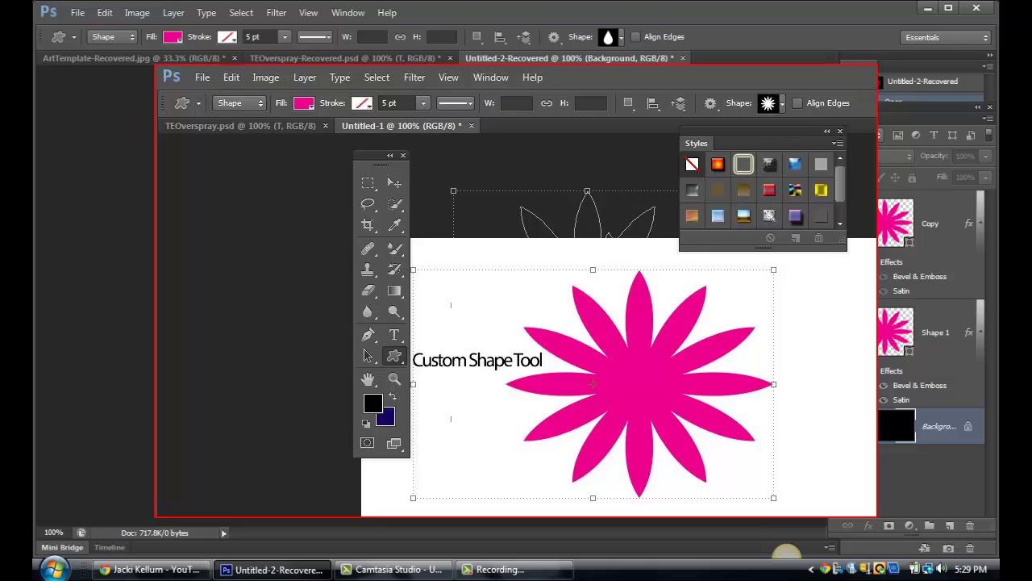
Step: Create a new 800 by 800 pixel RGB document at 72 pixels/inch with a white background
{"action": "left_click", "coordinate": [77, 13]}
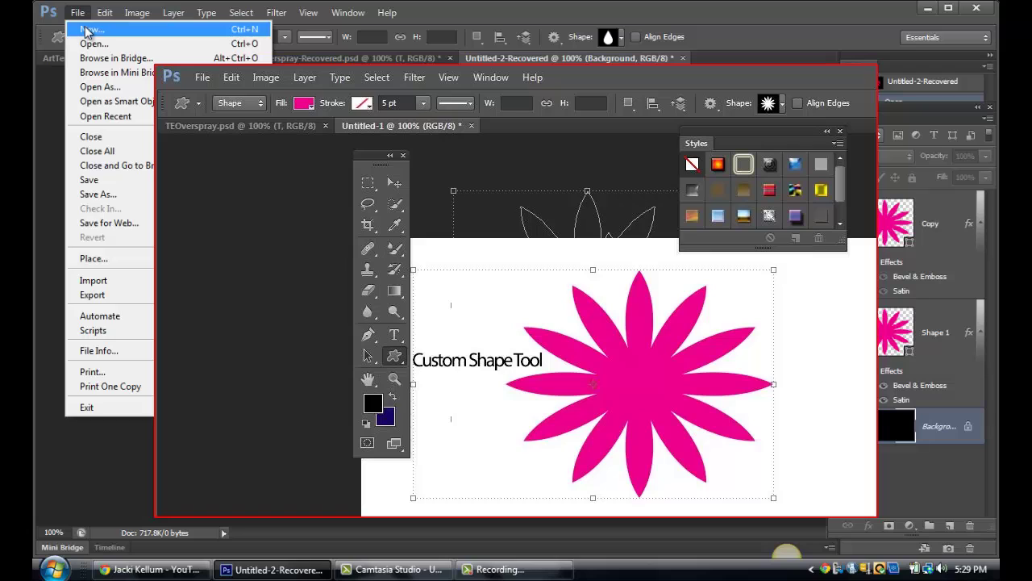
{"action": "left_click", "coordinate": [84, 23]}
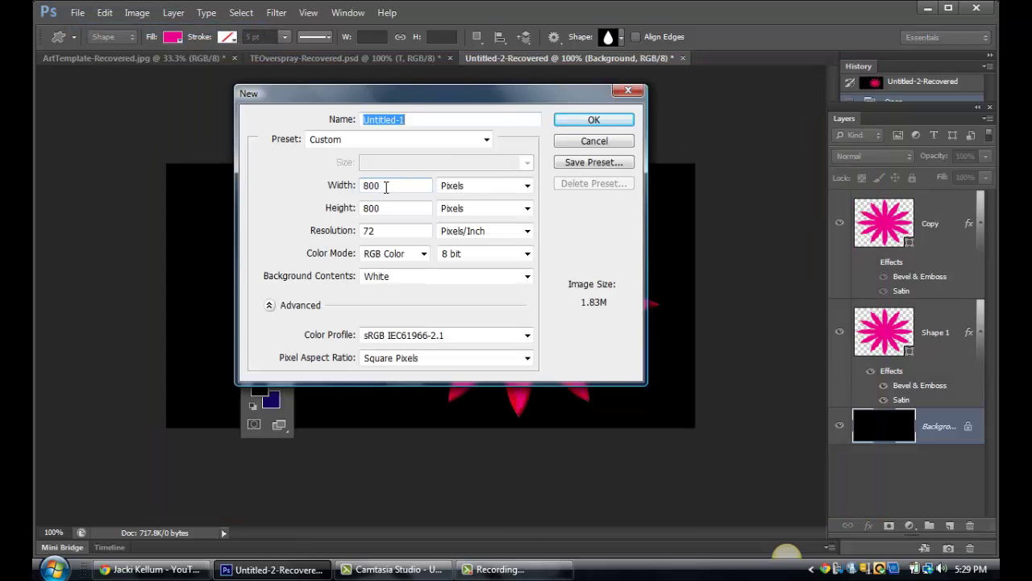
{"action": "left_click", "coordinate": [386, 187]}
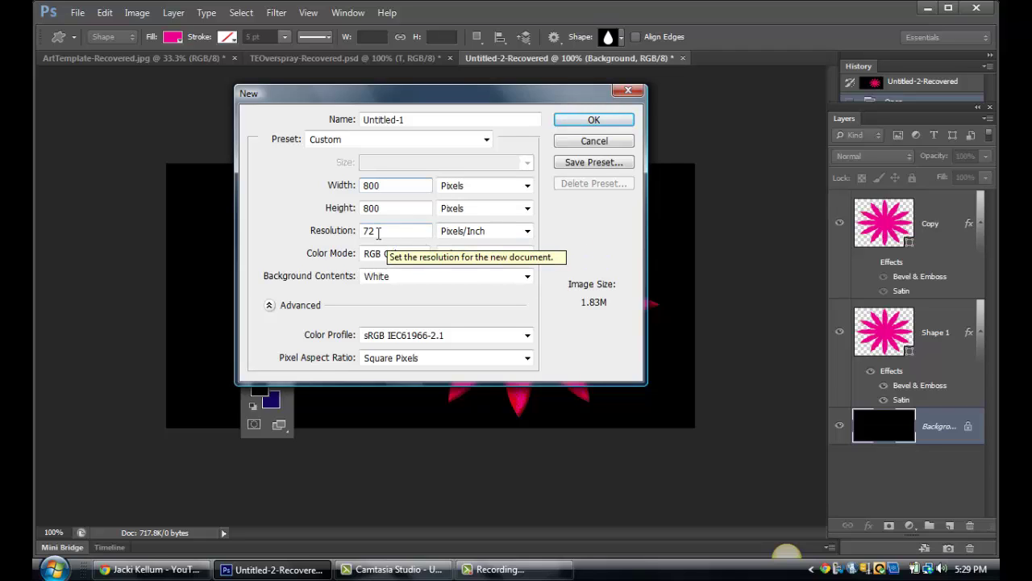
{"action": "left_click", "coordinate": [589, 121]}
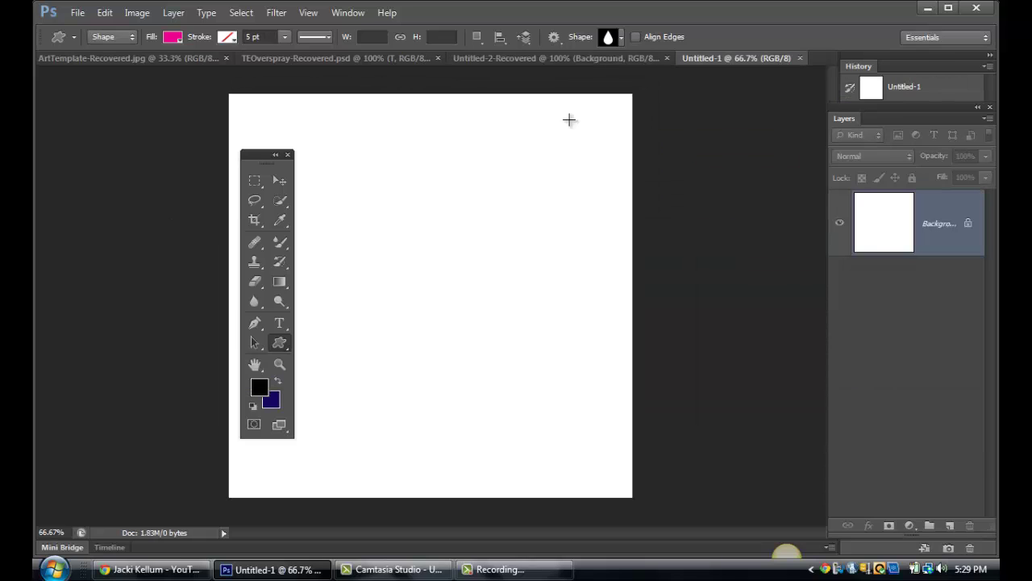
Step: Reposition the floating Tools panel over the upper-left part of the blank canvas
{"action": "left_click_drag", "start_coordinate": [264, 156], "coordinate": [196, 125]}
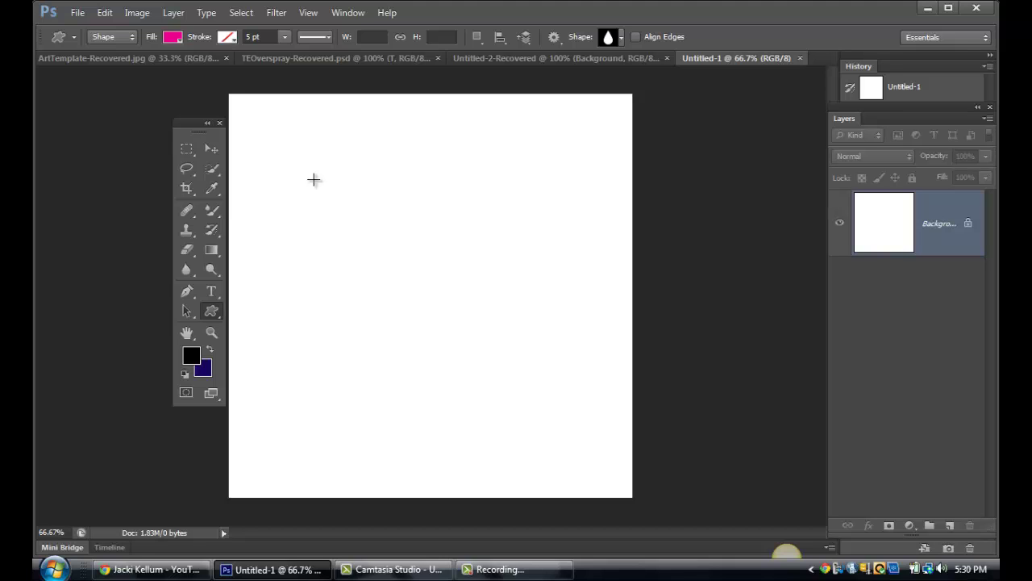
{"action": "left_click_drag", "start_coordinate": [198, 126], "coordinate": [355, 144]}
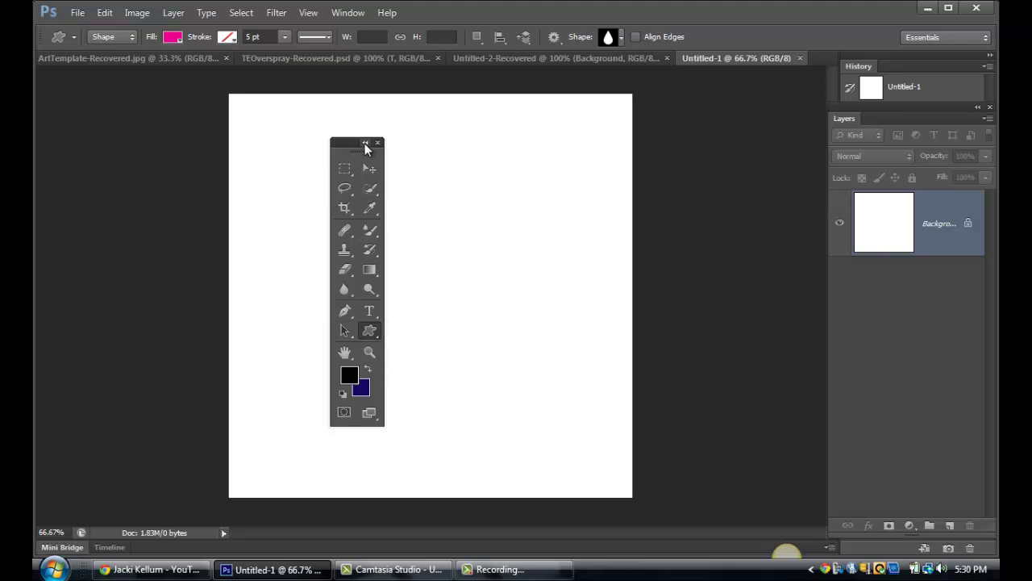
{"action": "left_click_drag", "start_coordinate": [350, 138], "coordinate": [272, 112]}
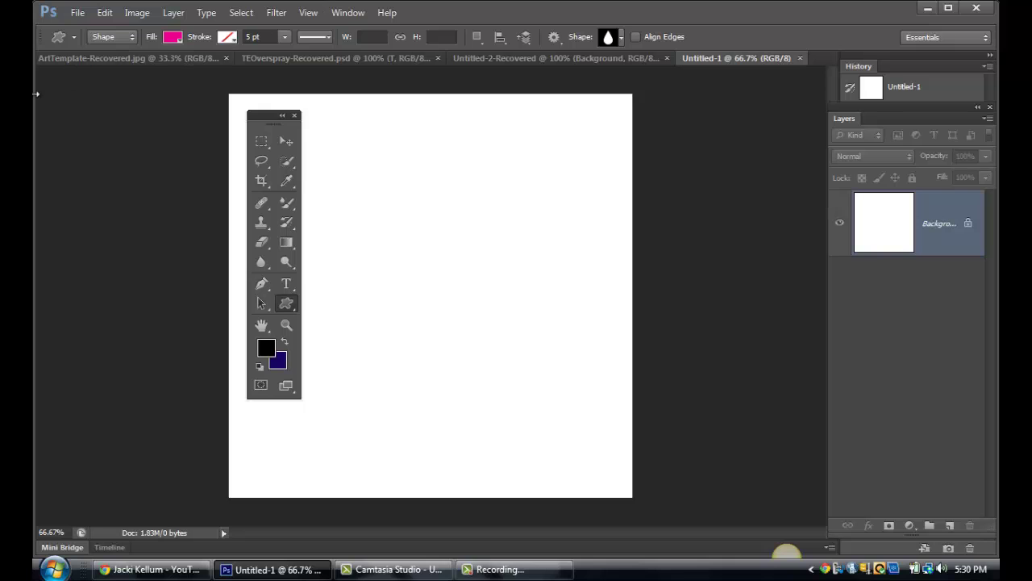
{"action": "left_click", "coordinate": [345, 12]}
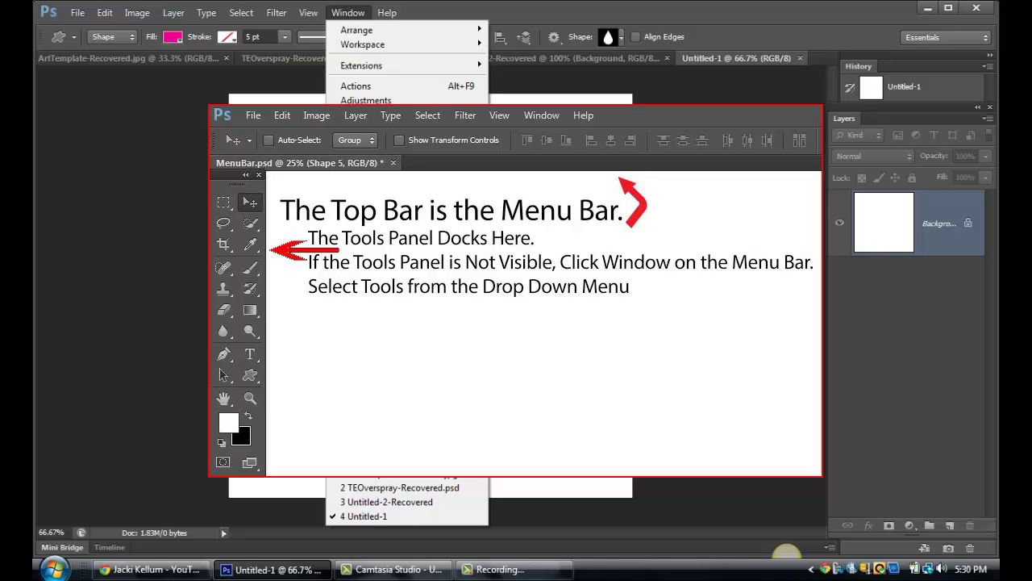
{"action": "key", "text": "Escape"}
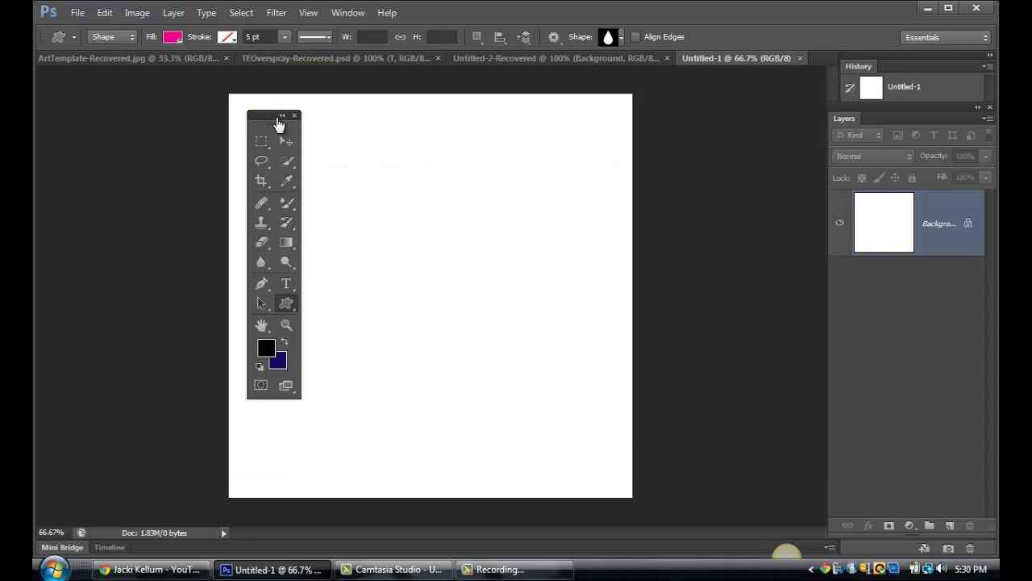
Step: Switch the Tools panel to a single-column layout and select the Rectangle Tool
{"action": "left_click", "coordinate": [281, 116]}
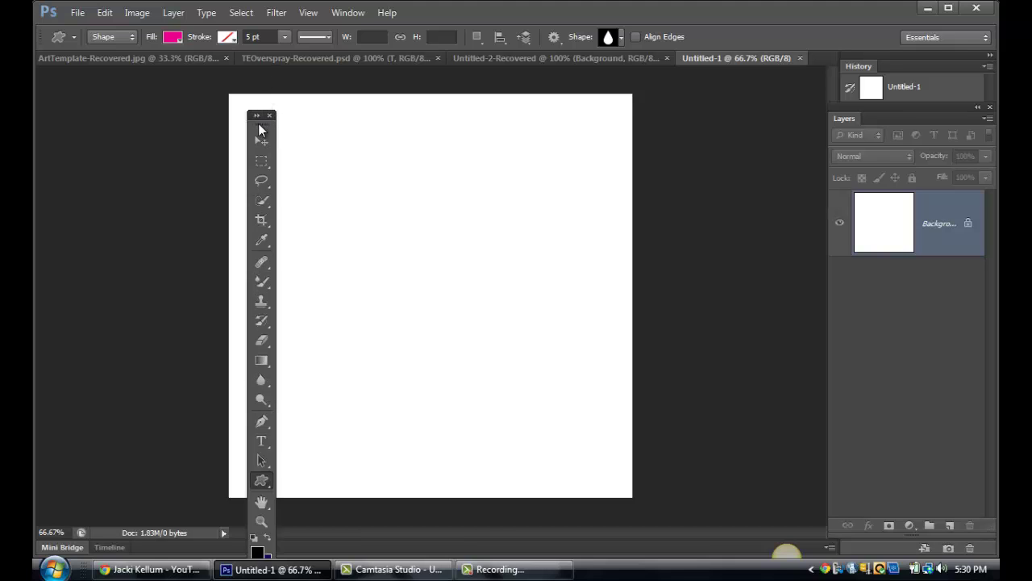
{"action": "left_click_drag", "start_coordinate": [260, 123], "coordinate": [291, 87]}
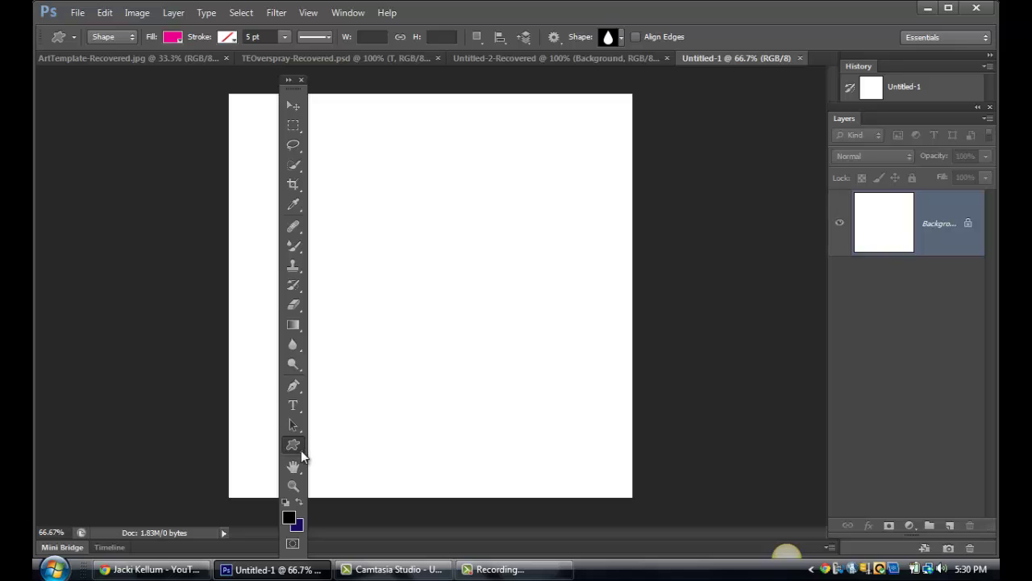
{"action": "left_click", "coordinate": [301, 450]}
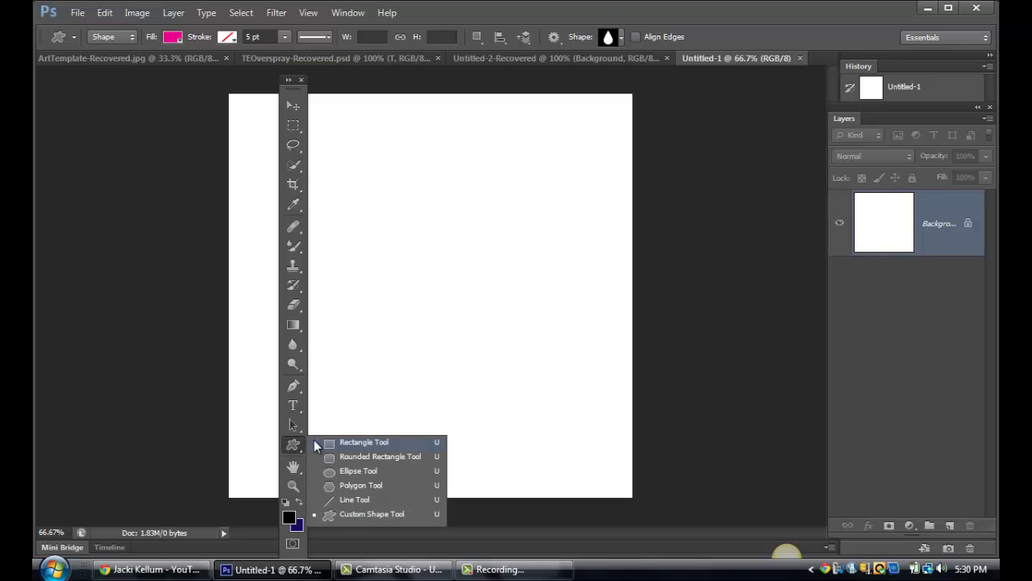
{"action": "left_click", "coordinate": [343, 442]}
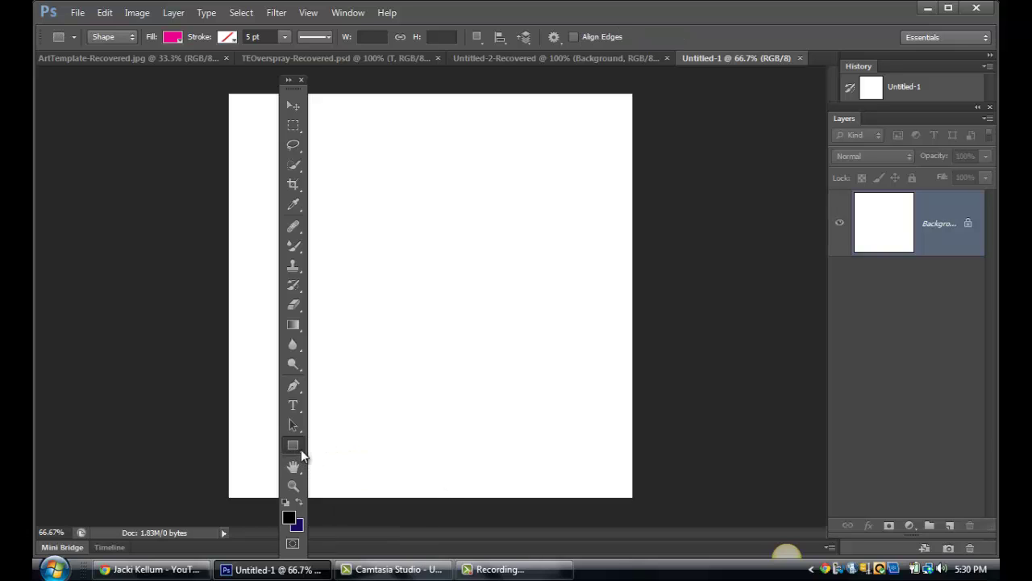
Step: Return the Tools panel to two columns at the canvas's upper-left corner and select the Custom Shape Tool
{"action": "left_click", "coordinate": [288, 79]}
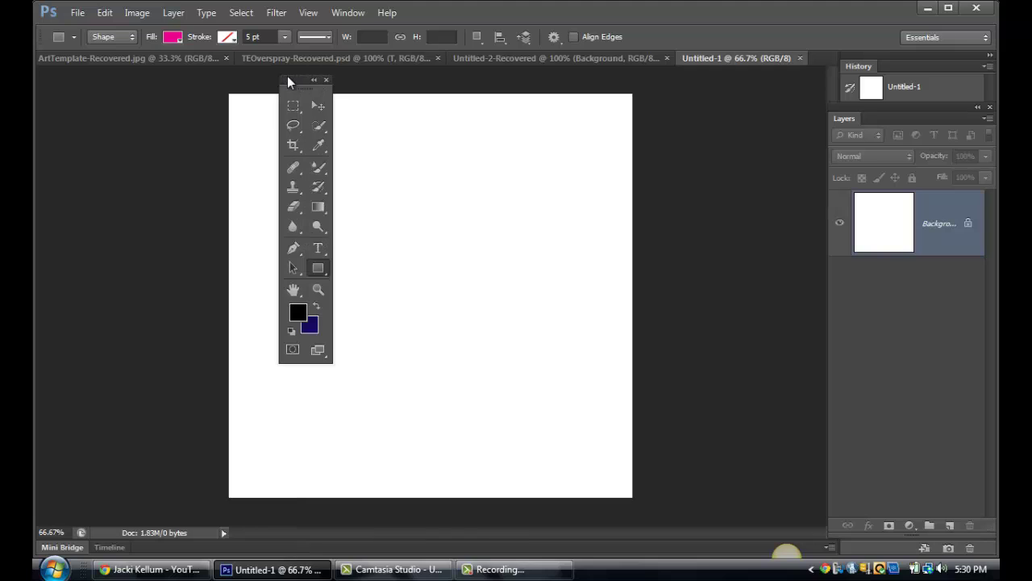
{"action": "left_click_drag", "start_coordinate": [290, 79], "coordinate": [254, 109]}
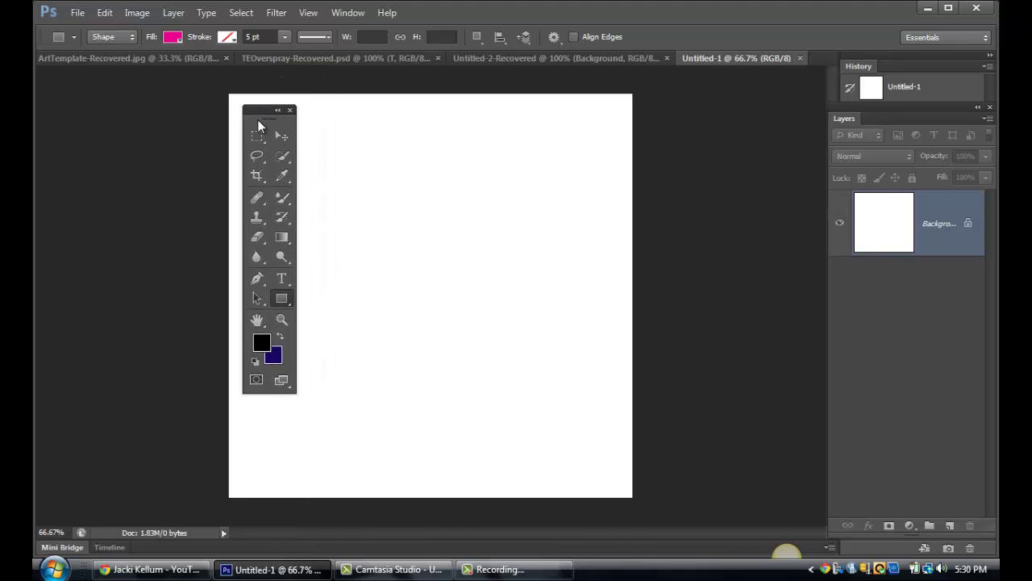
{"action": "right_click", "coordinate": [291, 307]}
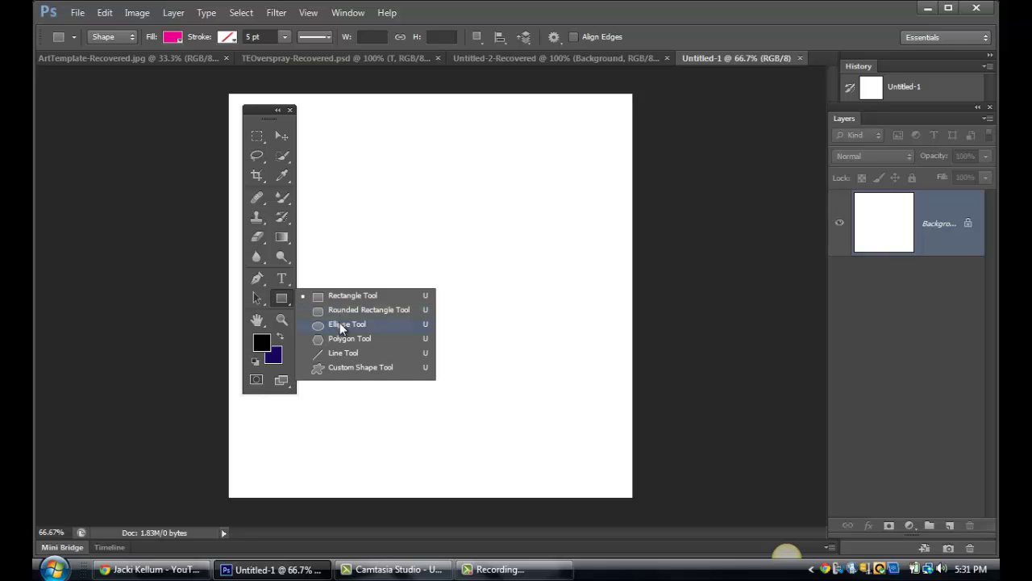
{"action": "left_click", "coordinate": [346, 370]}
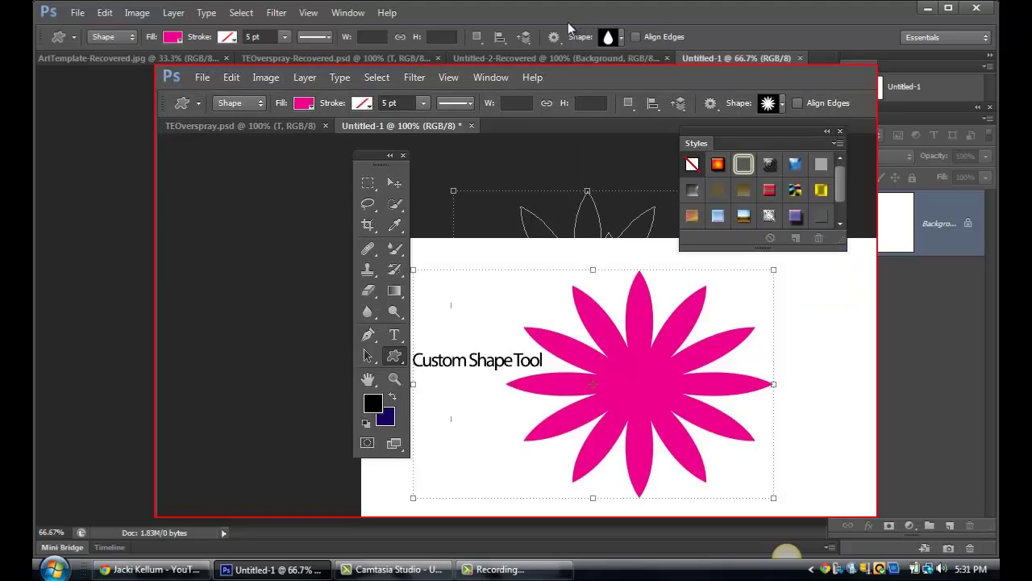
Step: Reset the custom shape library, replacing the current shapes with the default shapes
{"action": "left_click", "coordinate": [625, 38]}
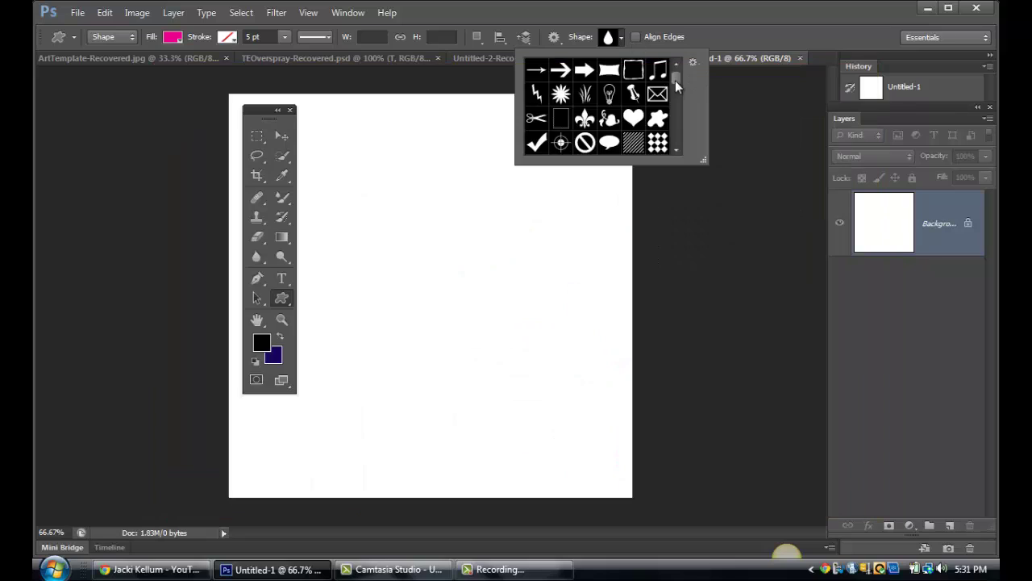
{"action": "mouse_move", "coordinate": [675, 79]}
{"action": "left_mouse_down"}
{"action": "mouse_move", "coordinate": [672, 102]}
{"action": "mouse_move", "coordinate": [675, 61]}
{"action": "left_mouse_up"}
{"action": "left_click", "coordinate": [695, 62]}
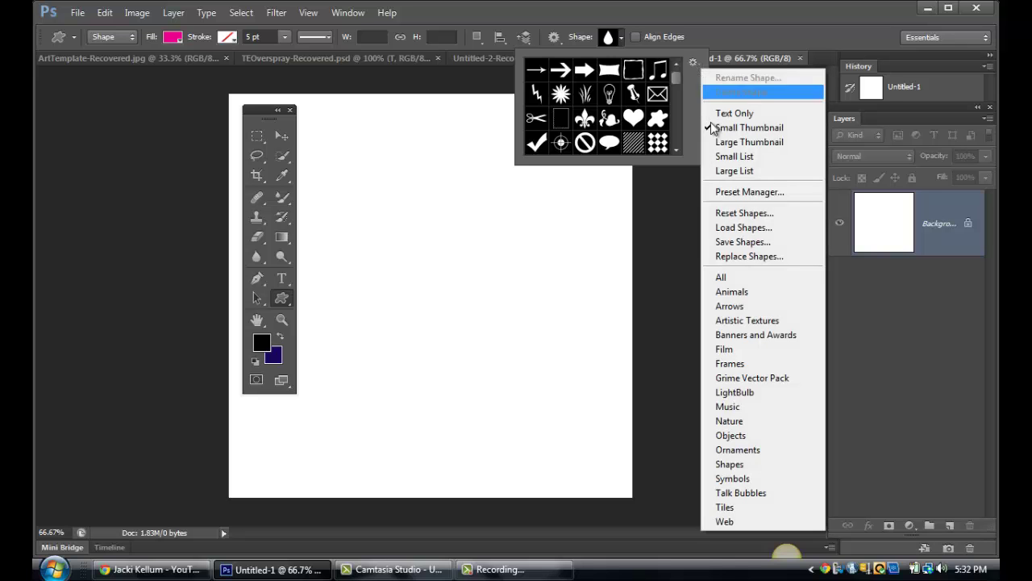
{"action": "left_click", "coordinate": [731, 212]}
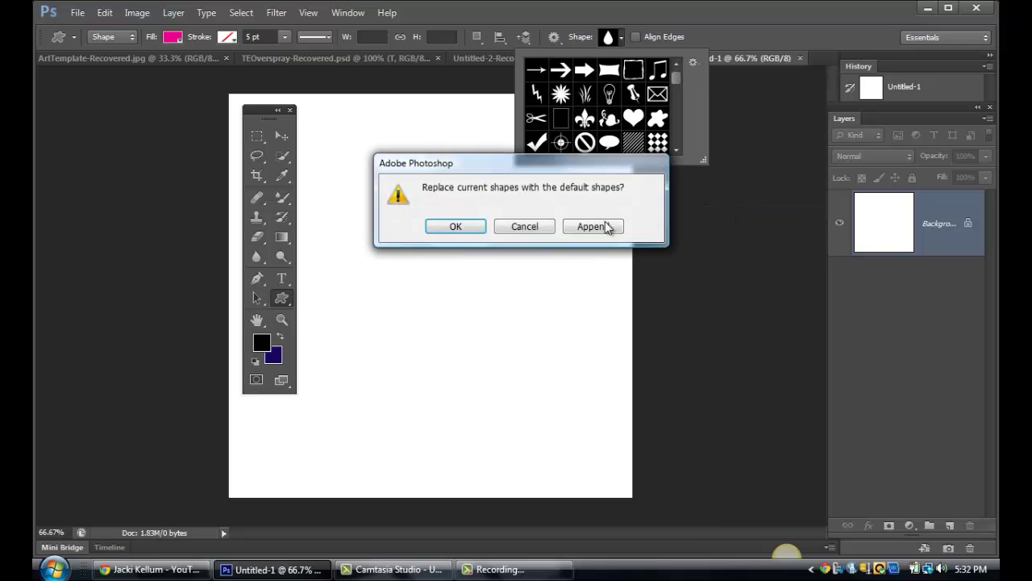
{"action": "left_click", "coordinate": [471, 225]}
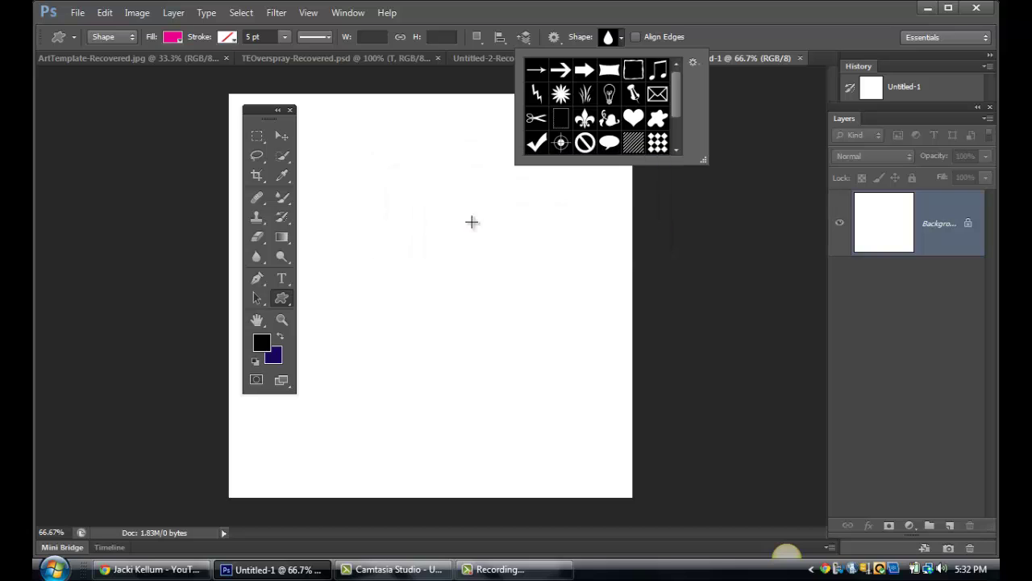
Step: Select the Flower 5 custom shape and confirm its name as Flower 5
{"action": "mouse_move", "coordinate": [676, 95]}
{"action": "left_mouse_down"}
{"action": "mouse_move", "coordinate": [674, 168]}
{"action": "mouse_move", "coordinate": [674, 87]}
{"action": "left_mouse_up"}
{"action": "left_click", "coordinate": [561, 95]}
{"action": "right_click", "coordinate": [562, 97]}
{"action": "right_click", "coordinate": [581, 101]}
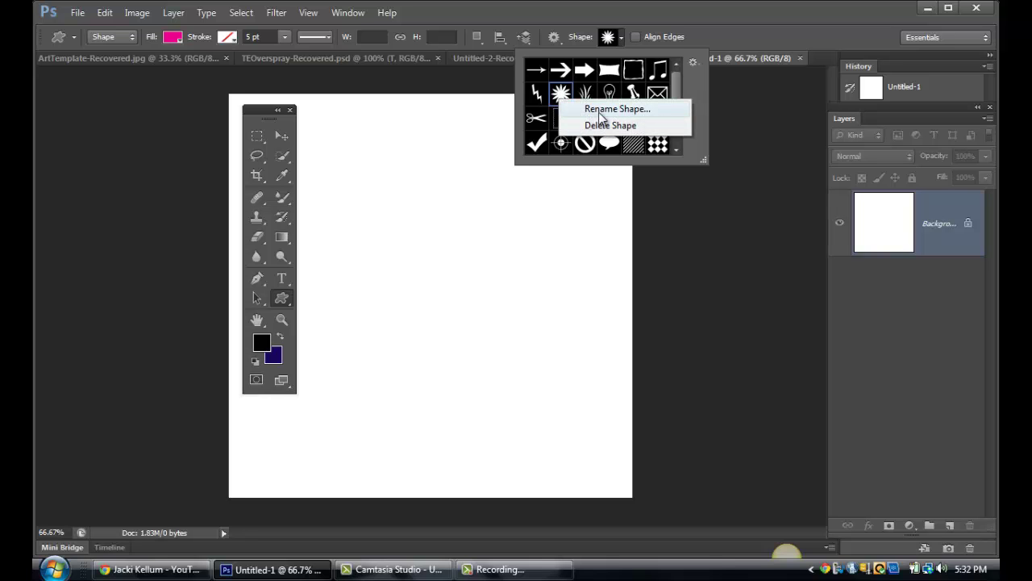
{"action": "left_click", "coordinate": [597, 113]}
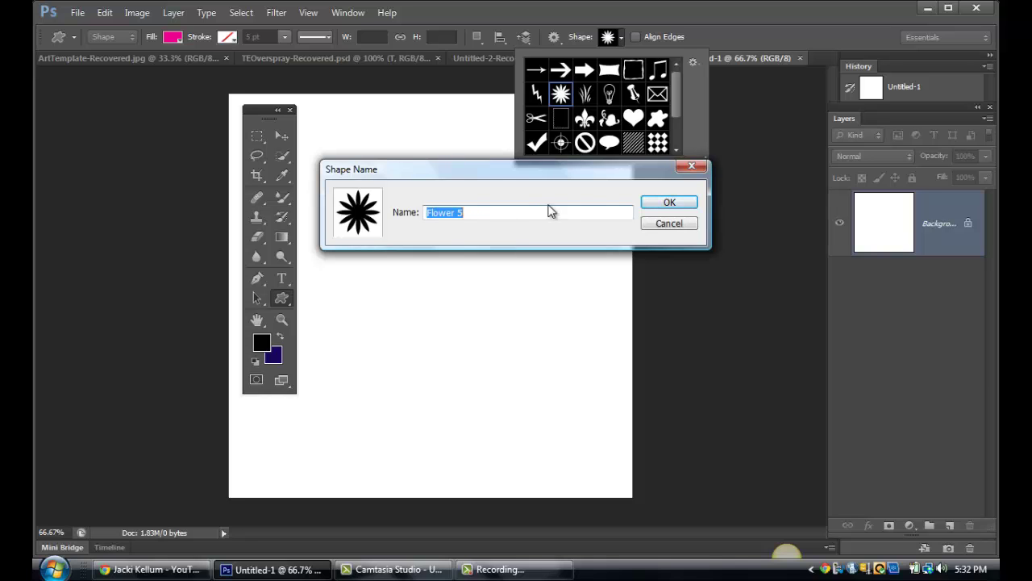
{"action": "left_click", "coordinate": [663, 203]}
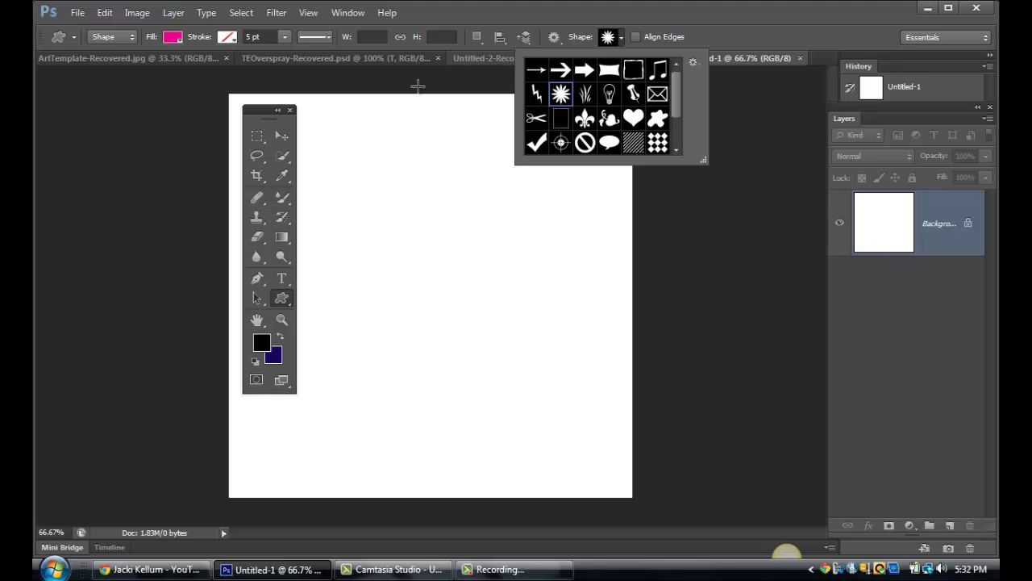
{"action": "left_click", "coordinate": [431, 131]}
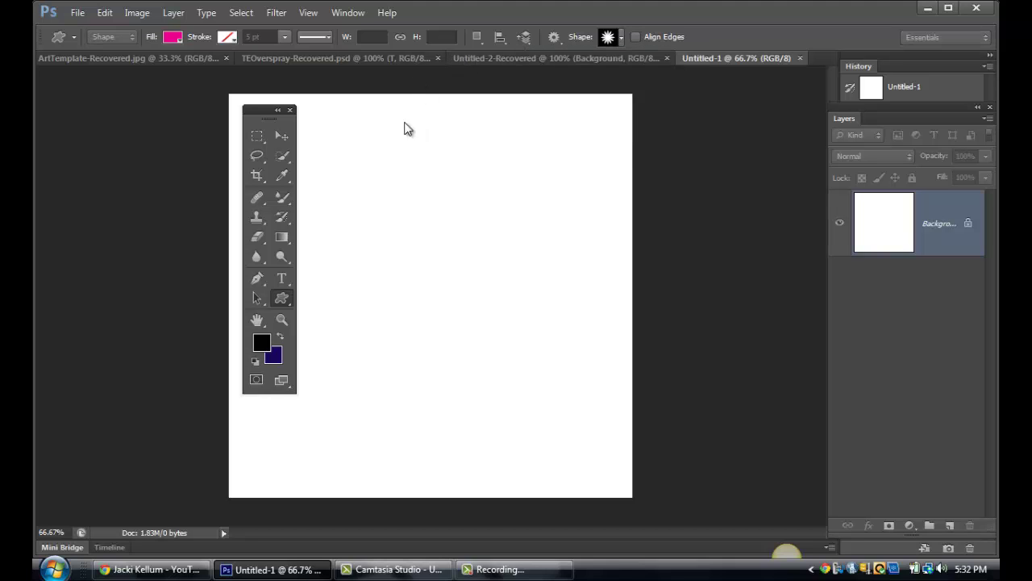
{"action": "left_click", "coordinate": [403, 127]}
{"action": "left_click", "coordinate": [397, 403]}
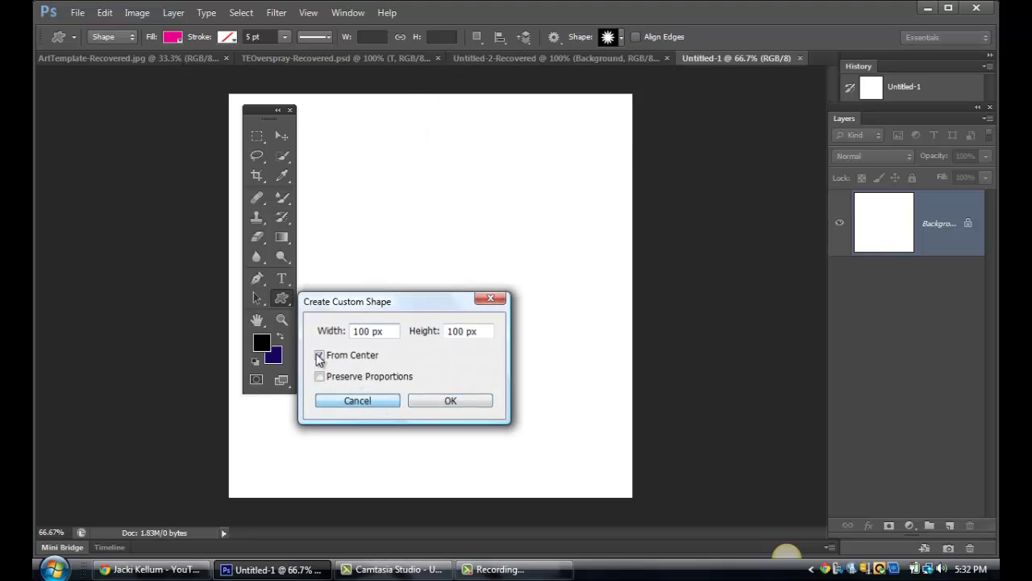
Step: Set the custom shape's fill colour to a bright pink swatch
{"action": "left_click", "coordinate": [172, 37]}
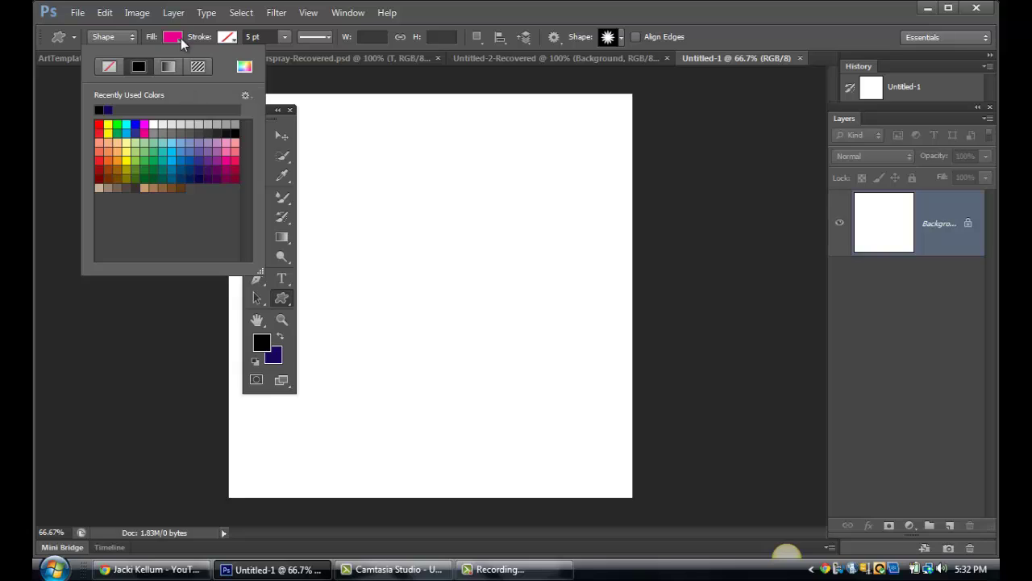
{"action": "left_click", "coordinate": [224, 160]}
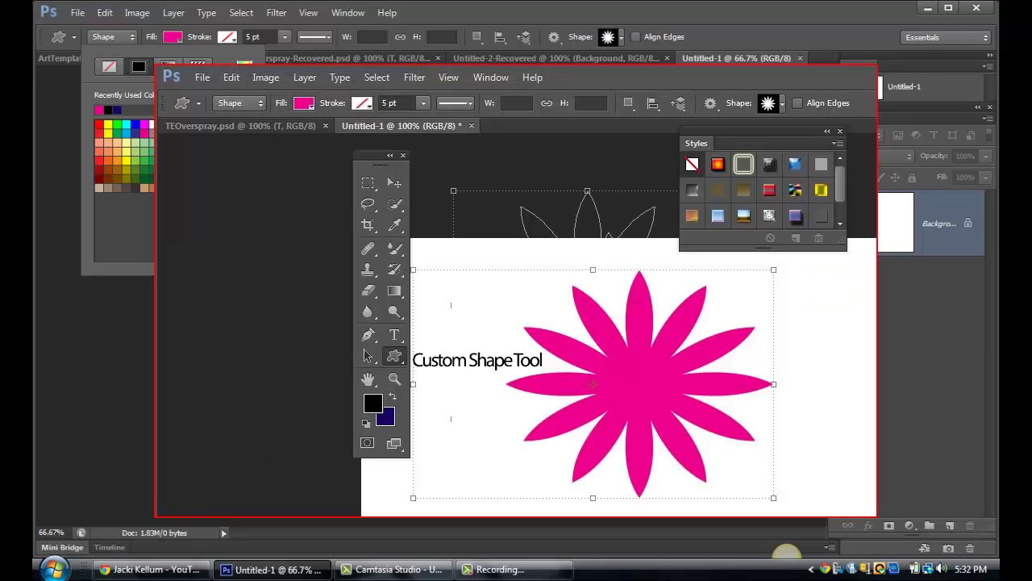
{"action": "key", "text": "Escape"}
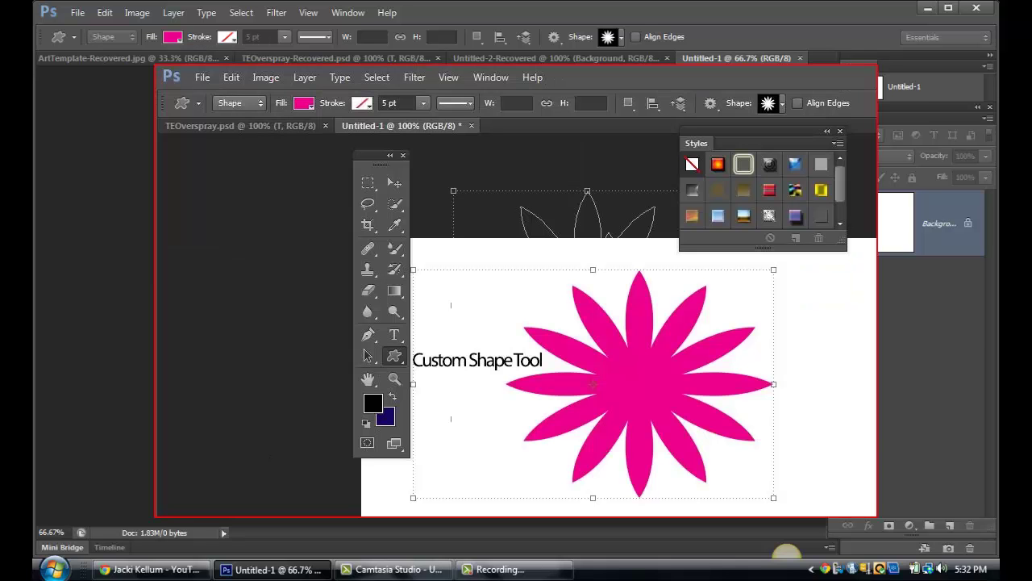
{"action": "left_click", "coordinate": [309, 338]}
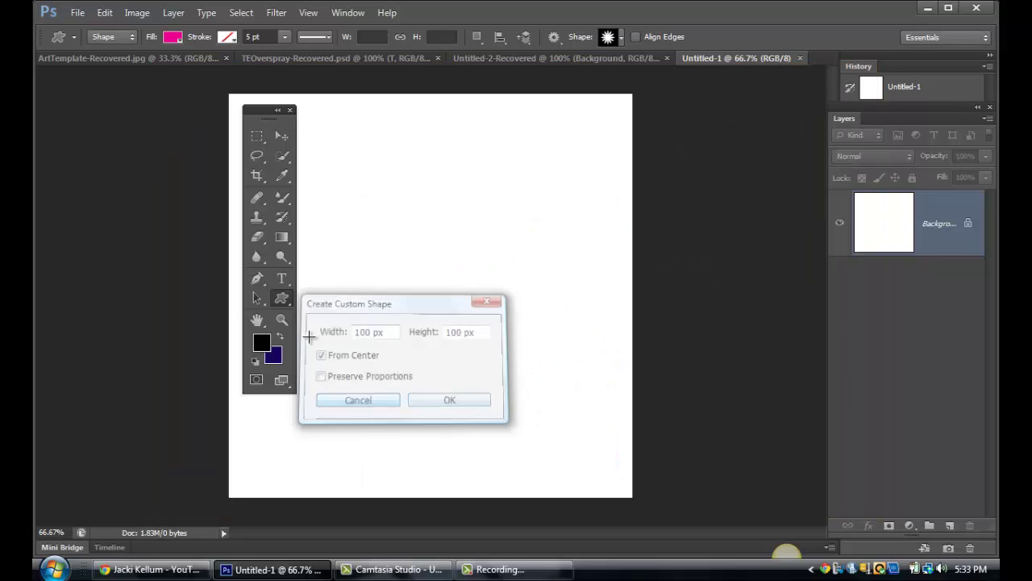
{"action": "key", "text": "Escape"}
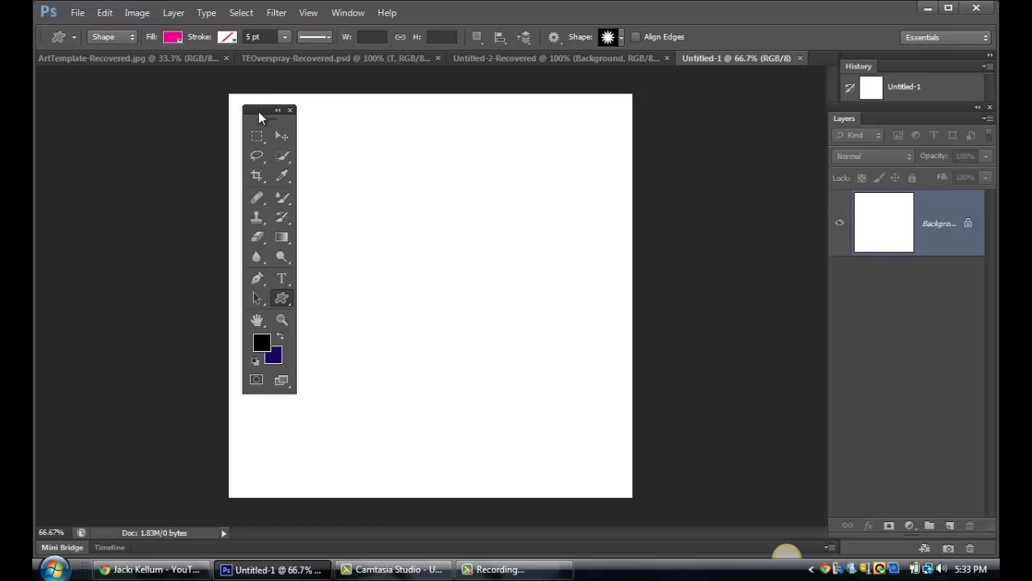
Step: Draw a Flower 5 shape about 816 px wide and 621 px high and move it to the middle of the canvas
{"action": "left_click_drag", "start_coordinate": [258, 111], "coordinate": [164, 120]}
{"action": "left_click_drag", "start_coordinate": [307, 150], "coordinate": [420, 234]}
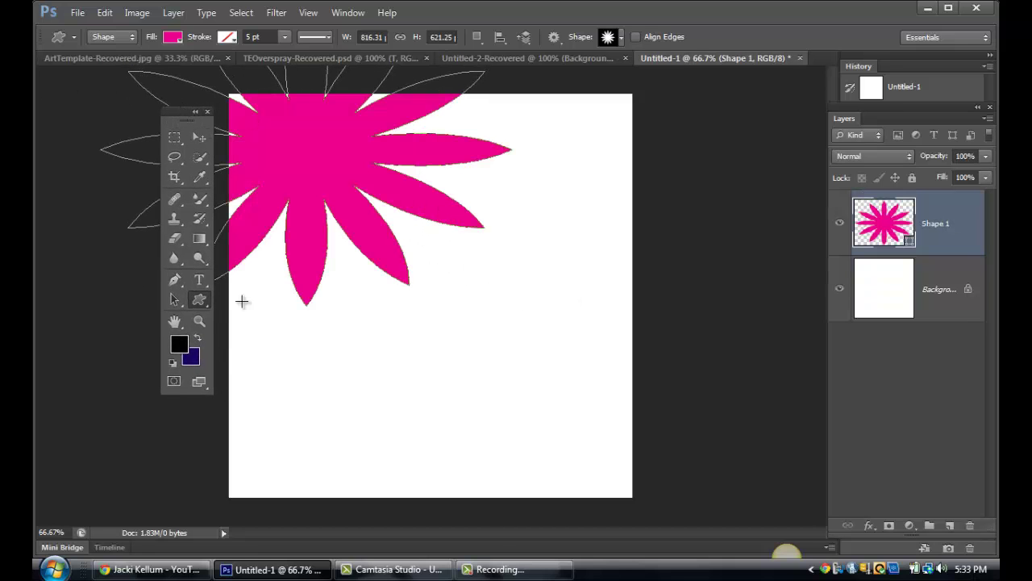
{"action": "left_click", "coordinate": [199, 137]}
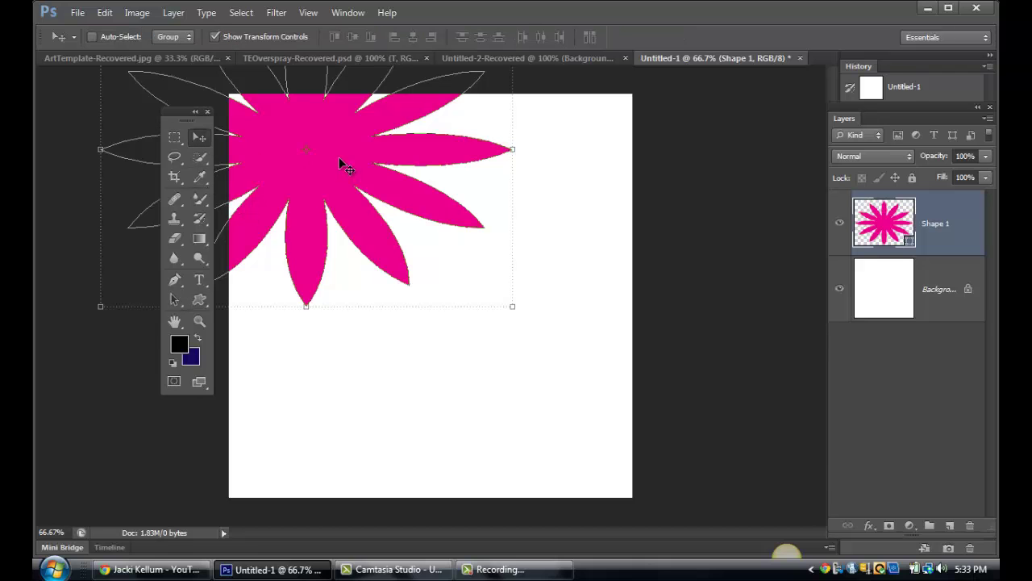
{"action": "mouse_move", "coordinate": [432, 292]}
{"action": "left_mouse_down"}
{"action": "mouse_move", "coordinate": [493, 361]}
{"action": "mouse_move", "coordinate": [458, 317]}
{"action": "mouse_move", "coordinate": [449, 266]}
{"action": "mouse_move", "coordinate": [451, 296]}
{"action": "left_mouse_up"}
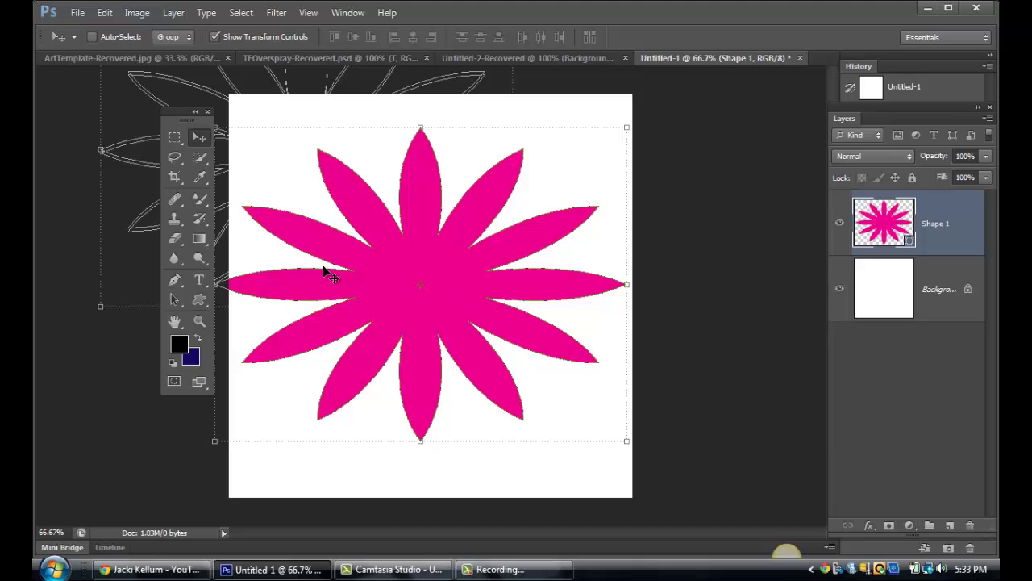
Step: Scale the flower down to about 671 px wide and 573 px high, centre it on the canvas and apply the transformation
{"action": "key", "text": "ctrl+t"}
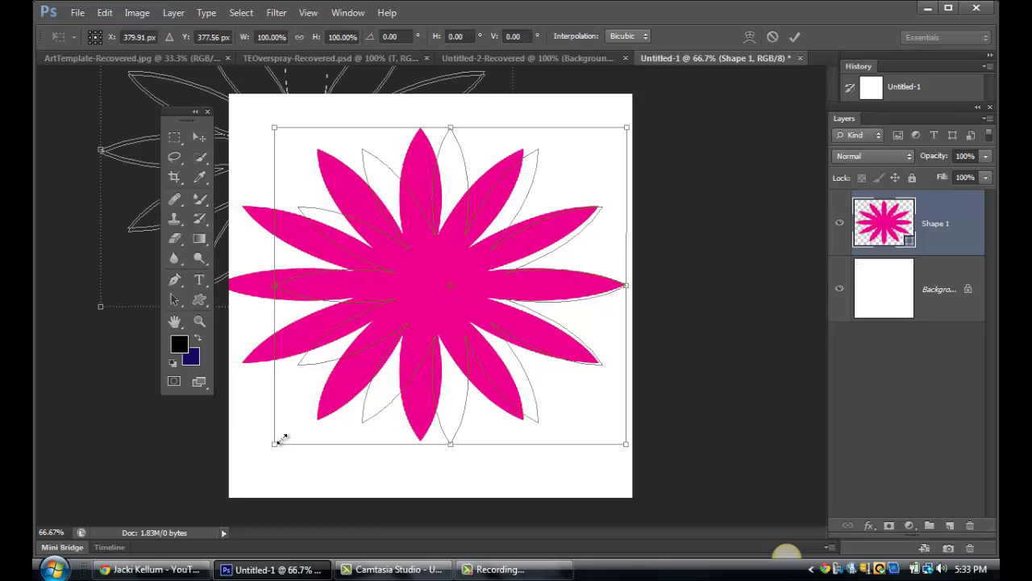
{"action": "left_click_drag", "start_coordinate": [275, 443], "coordinate": [288, 417]}
{"action": "mouse_move", "coordinate": [448, 317]}
{"action": "left_mouse_down"}
{"action": "mouse_move", "coordinate": [433, 335]}
{"action": "mouse_move", "coordinate": [448, 322]}
{"action": "left_mouse_up"}
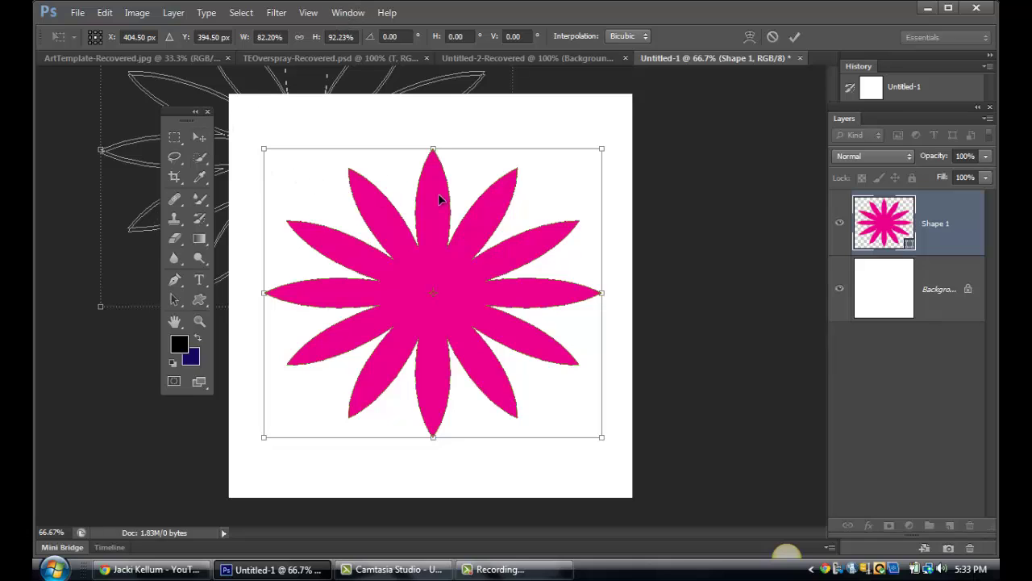
{"action": "left_click", "coordinate": [199, 140]}
{"action": "left_click_drag", "start_coordinate": [183, 110], "coordinate": [275, 110]}
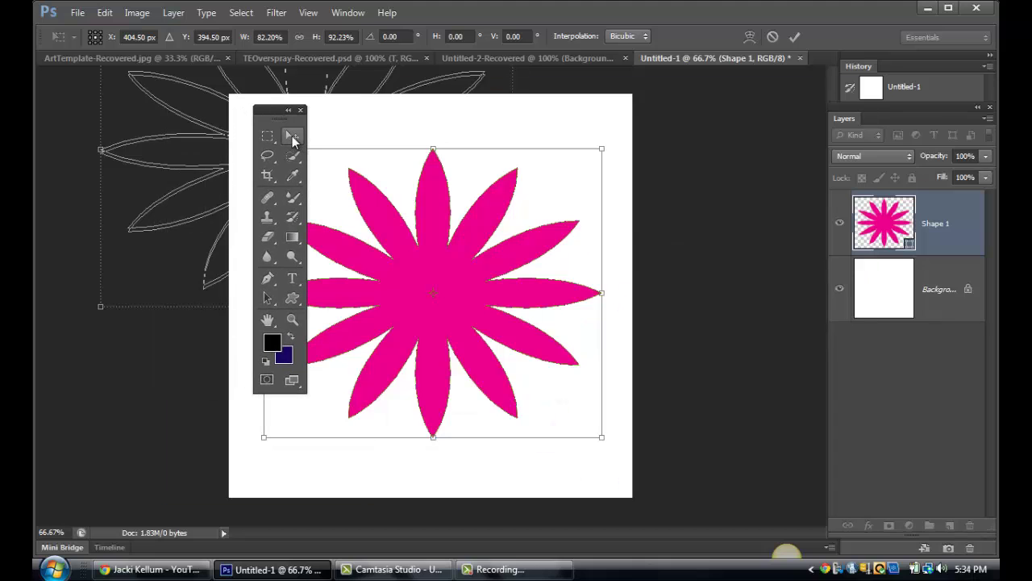
{"action": "left_click", "coordinate": [292, 136]}
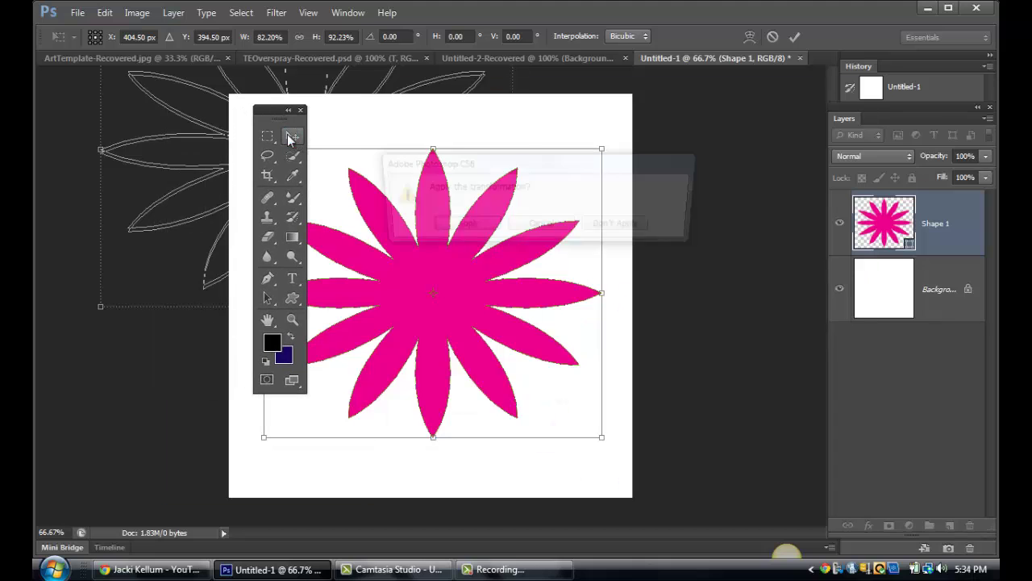
{"action": "left_click", "coordinate": [453, 229]}
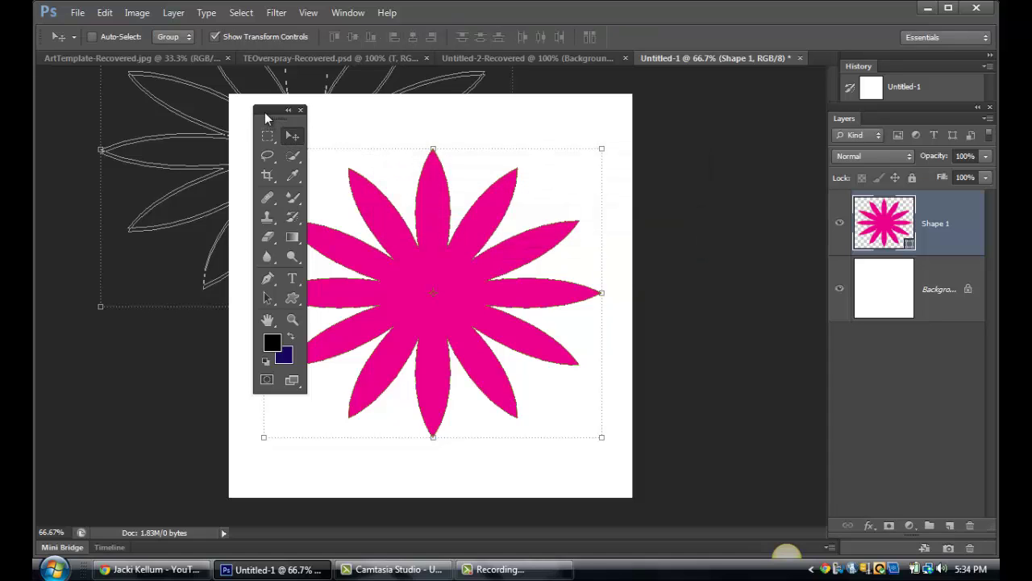
{"action": "left_click_drag", "start_coordinate": [265, 117], "coordinate": [207, 133]}
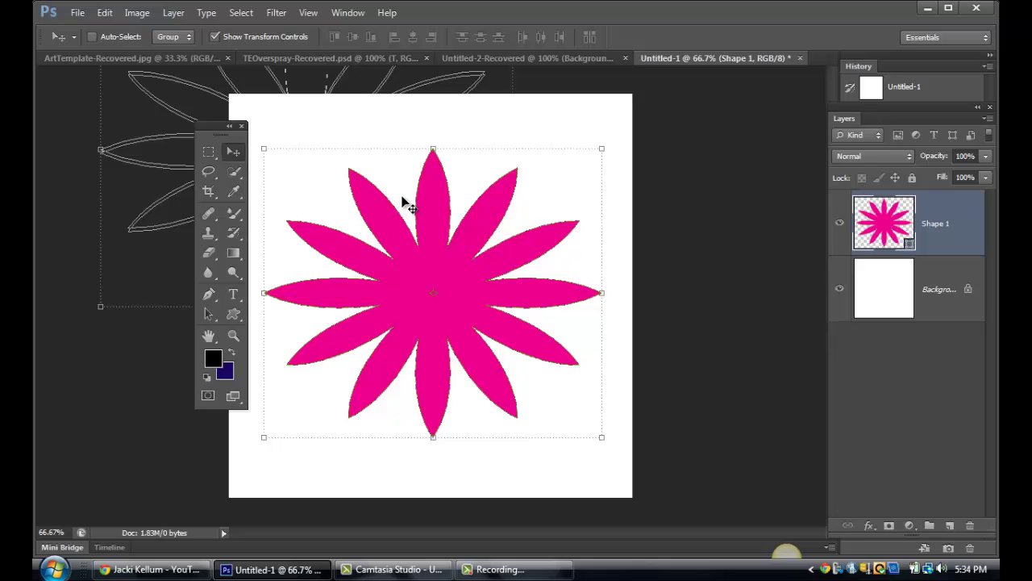
Step: Try the Chiseled Sky (Text) style on the flower and replace it with the speckled style that uses Bevel & Emboss and Satin
{"action": "left_click", "coordinate": [343, 11]}
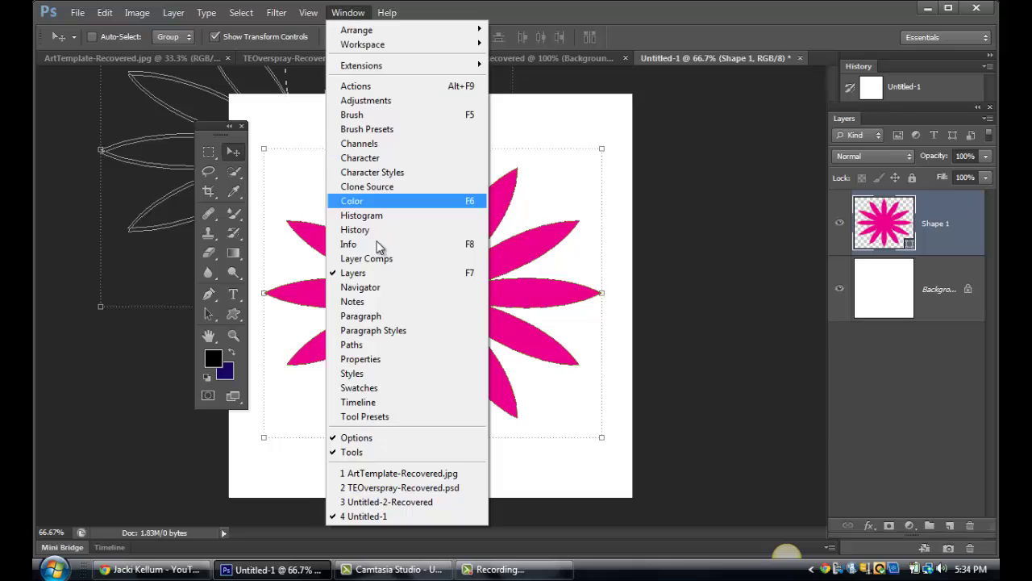
{"action": "left_click", "coordinate": [353, 373]}
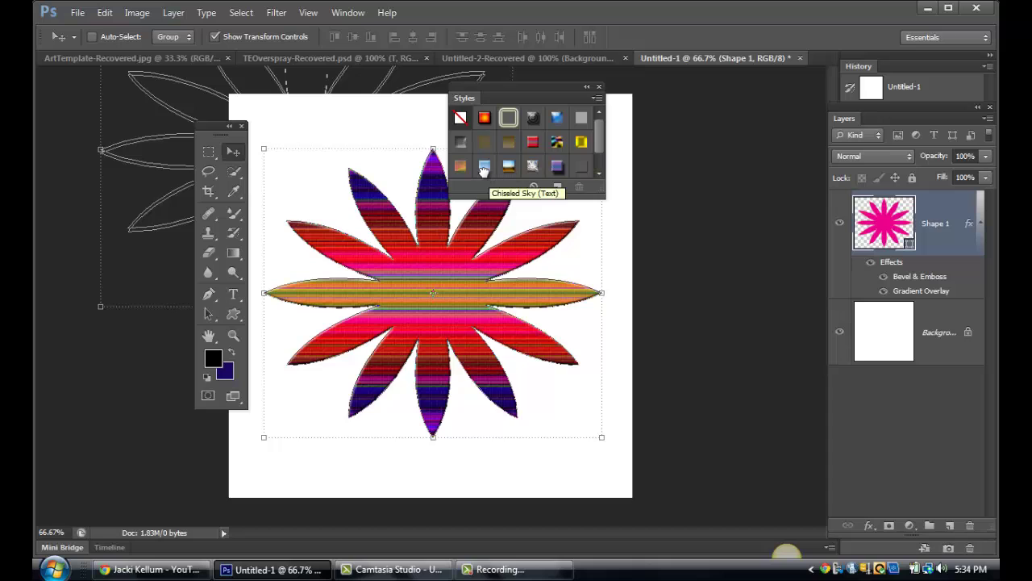
{"action": "left_click", "coordinate": [484, 167]}
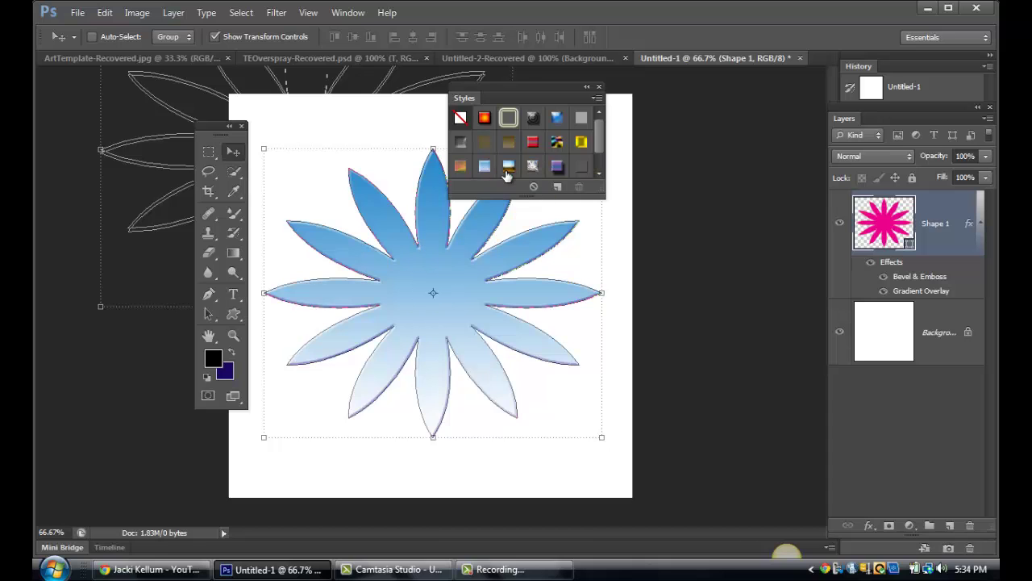
{"action": "left_click", "coordinate": [533, 165]}
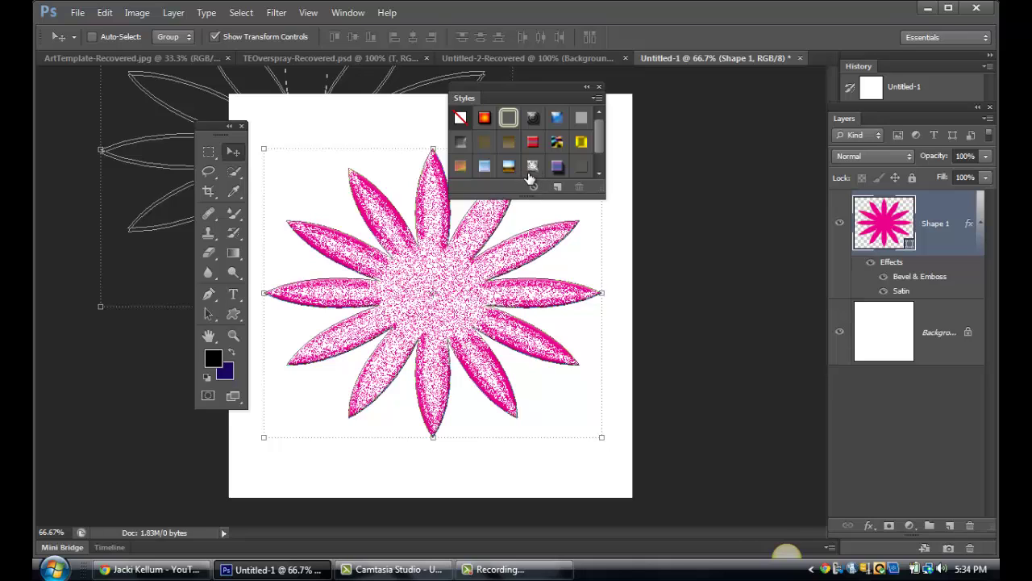
{"action": "left_click_drag", "start_coordinate": [586, 101], "coordinate": [752, 136]}
Step: Examine the speckled style in TEOverspray-Recovered.psd and the flower in Untitled-2-Recovered, and return to the Untitled-1 document
{"action": "left_click", "coordinate": [255, 62]}
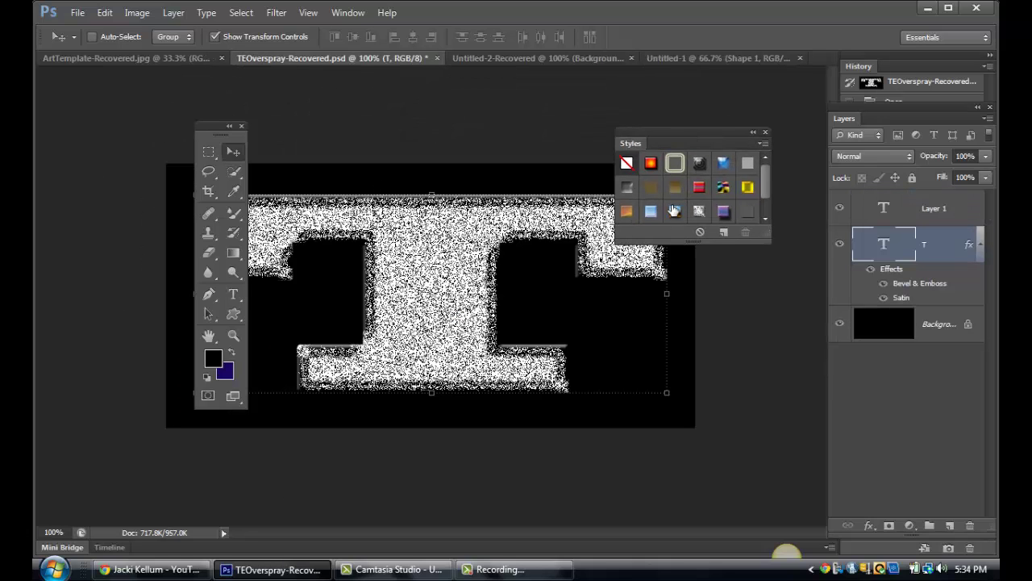
{"action": "left_click", "coordinate": [534, 54]}
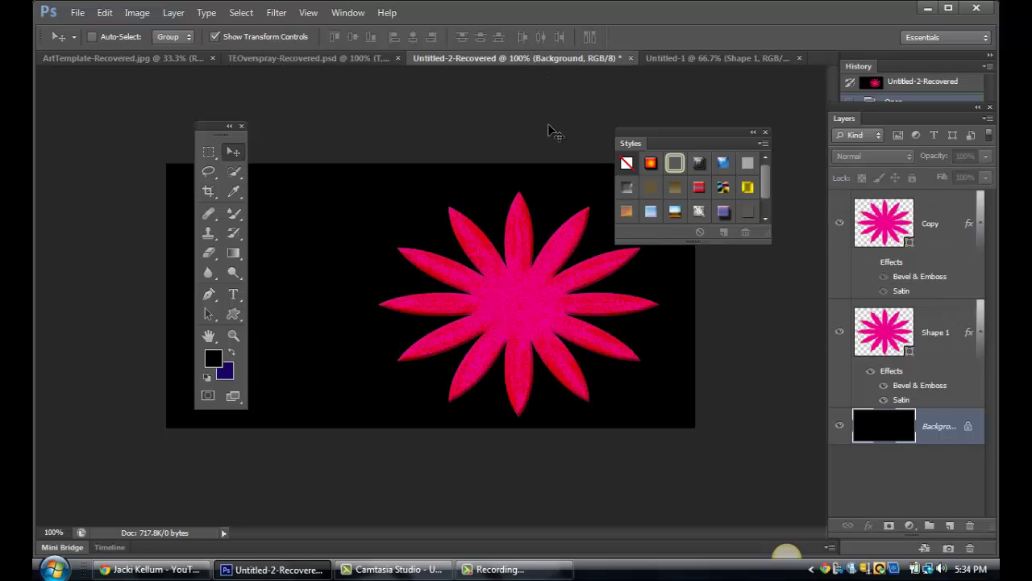
{"action": "left_click", "coordinate": [675, 59]}
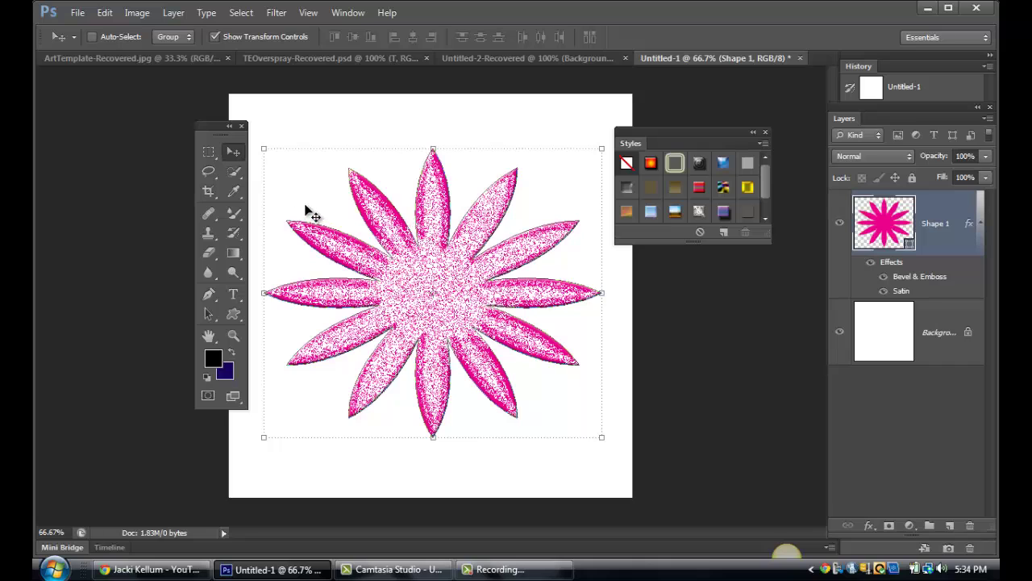
Step: Activate the Custom Shape Tool with the flower layer selected
{"action": "left_click", "coordinate": [233, 315]}
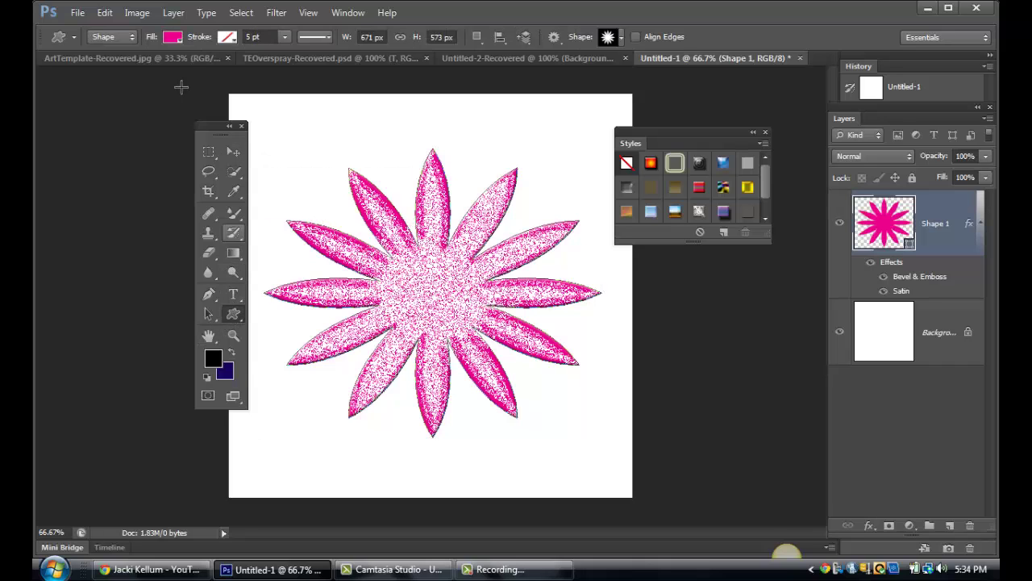